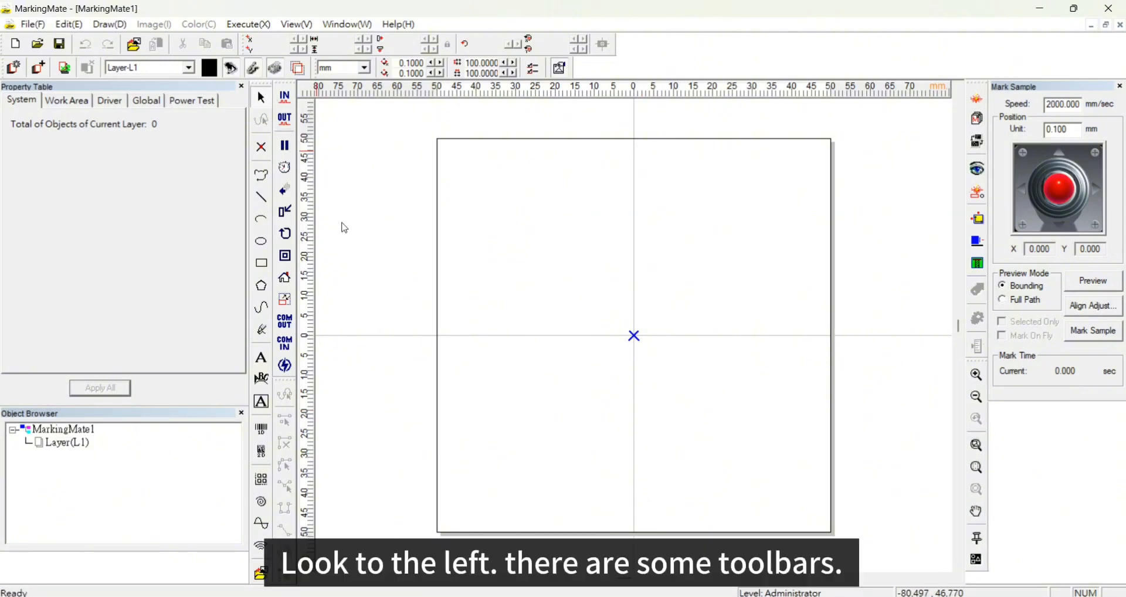
- Add a text object reading 3AXLE in the upper part of the work area and return to normal selection mode
drag(330, 479, 276, 102)
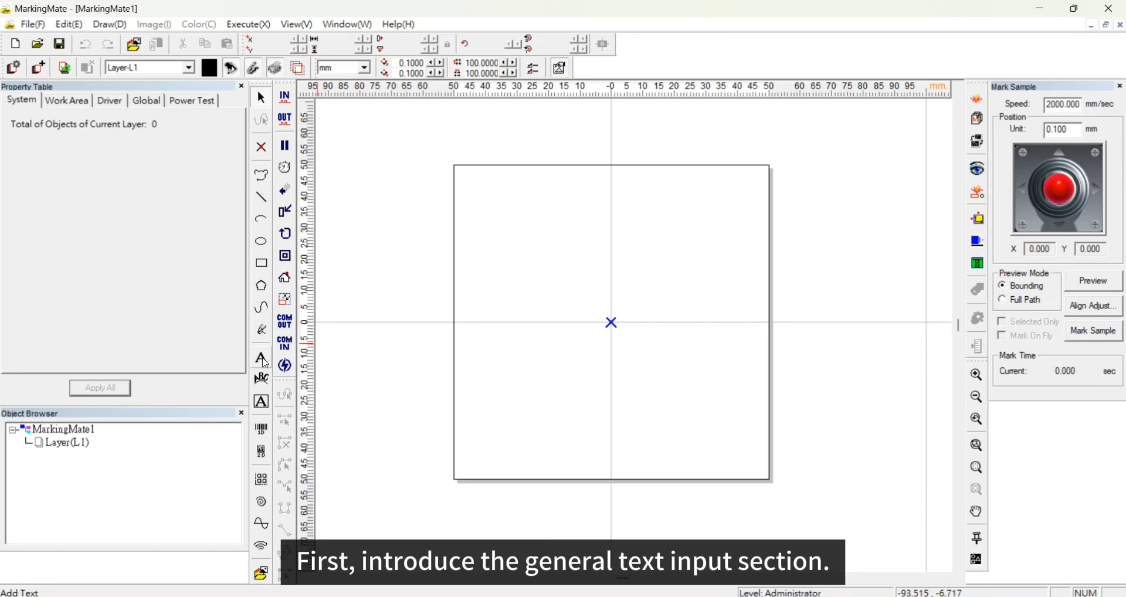
click(262, 359)
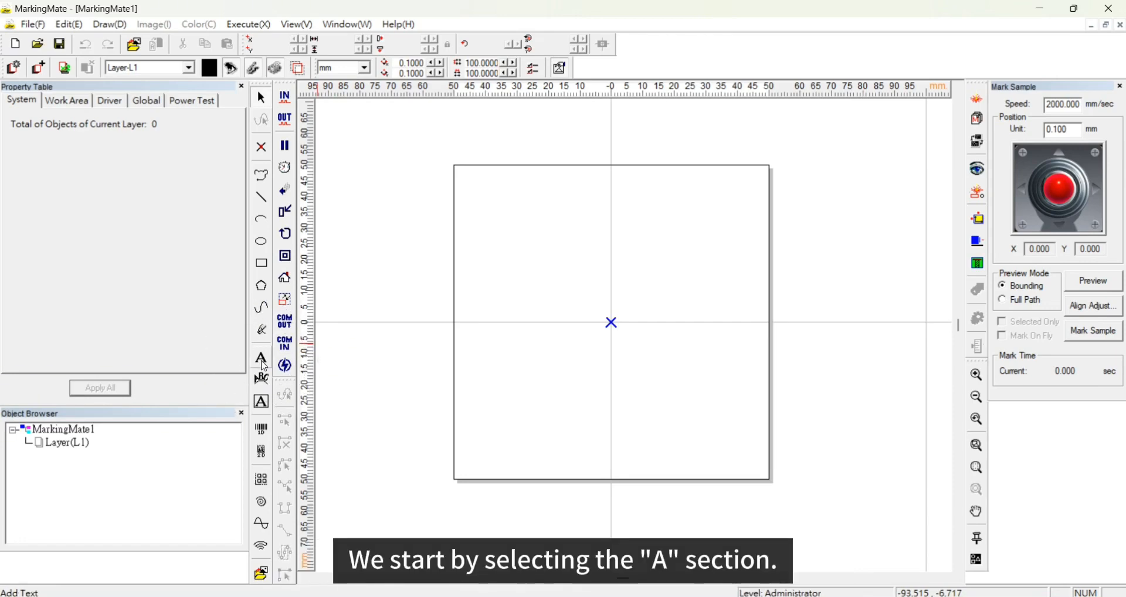
click(550, 237)
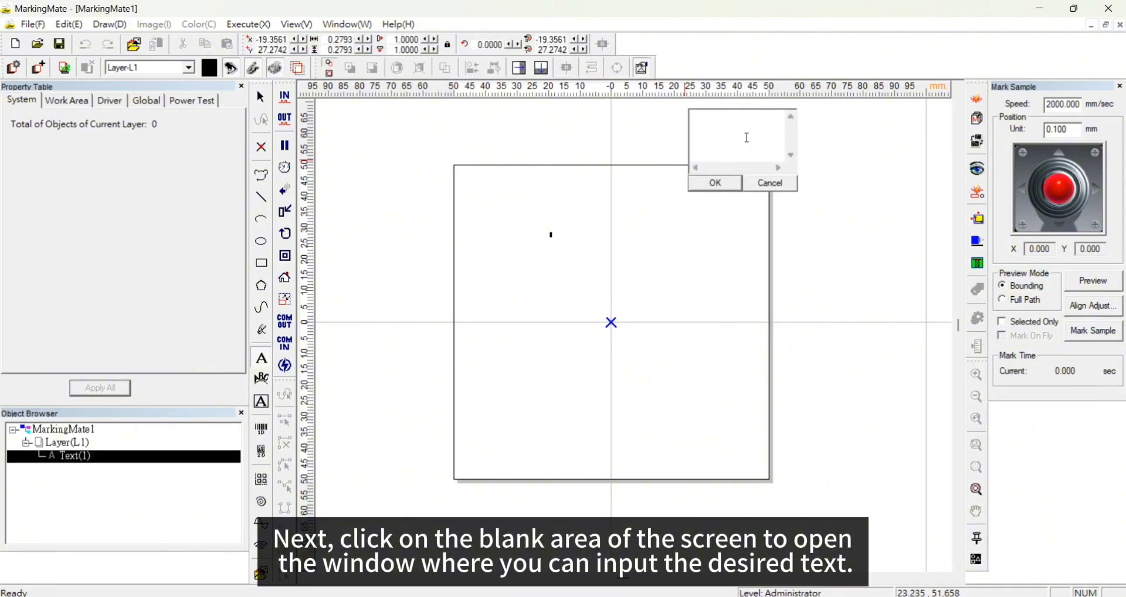
text(3AX)
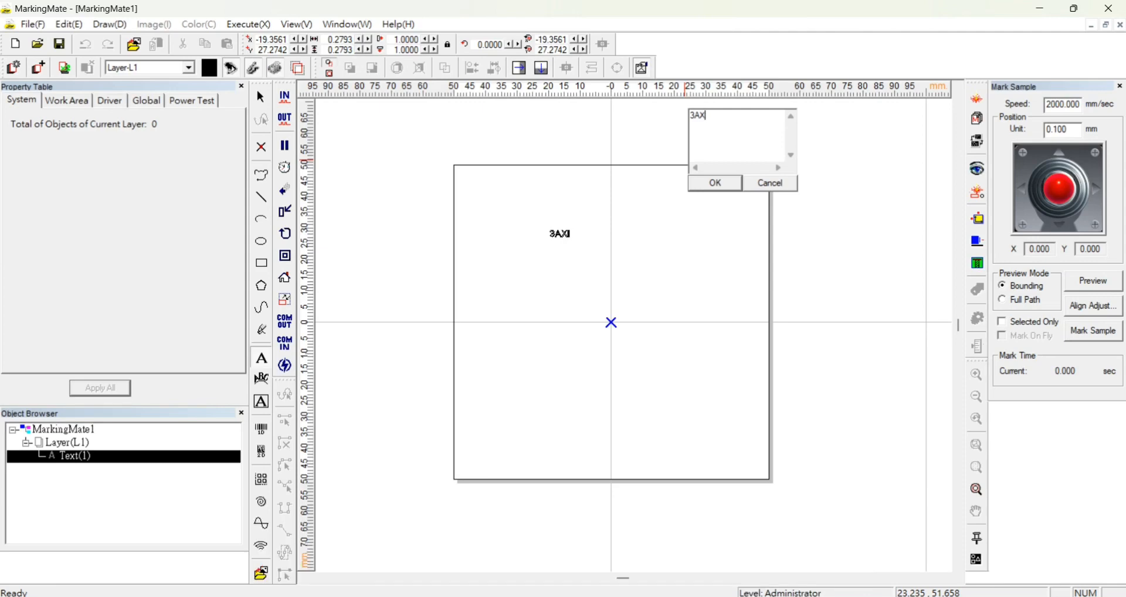
text(LE)
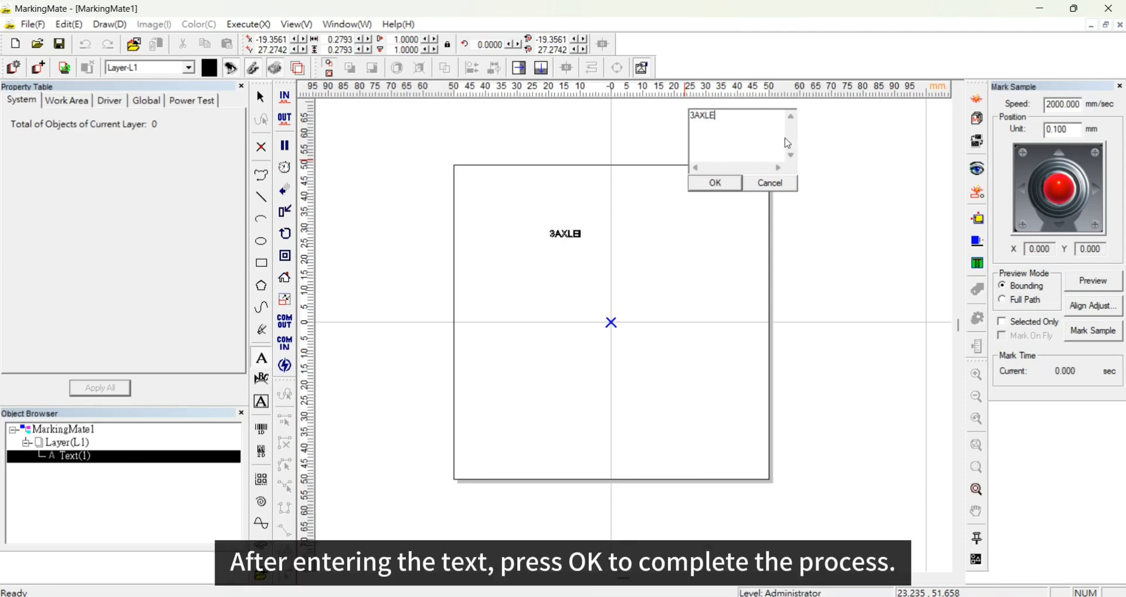
click(717, 183)
right_click(556, 242)
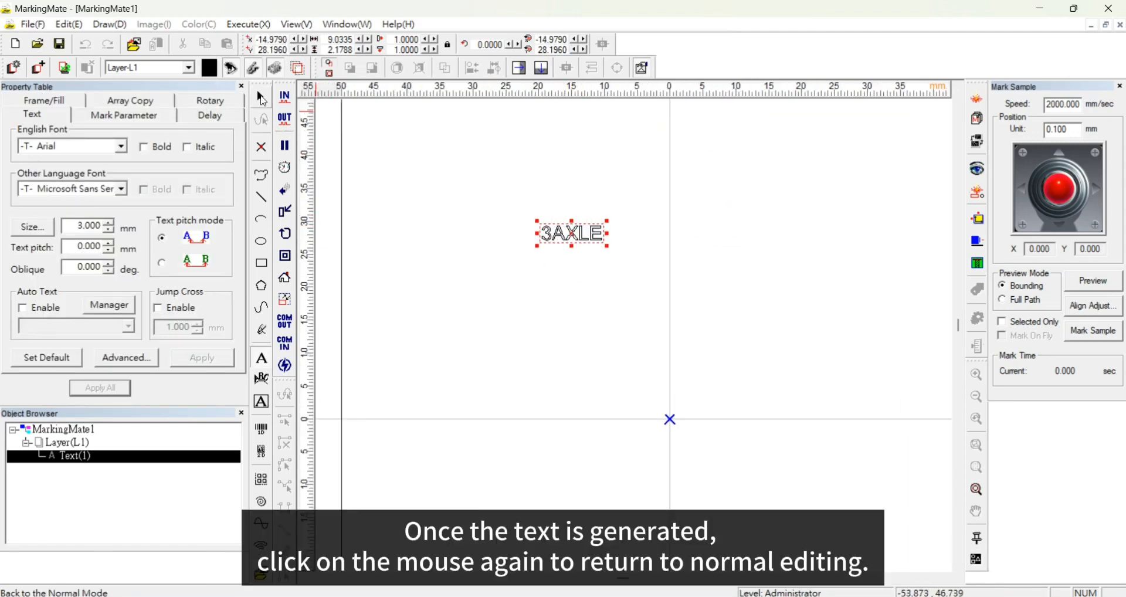
click(262, 97)
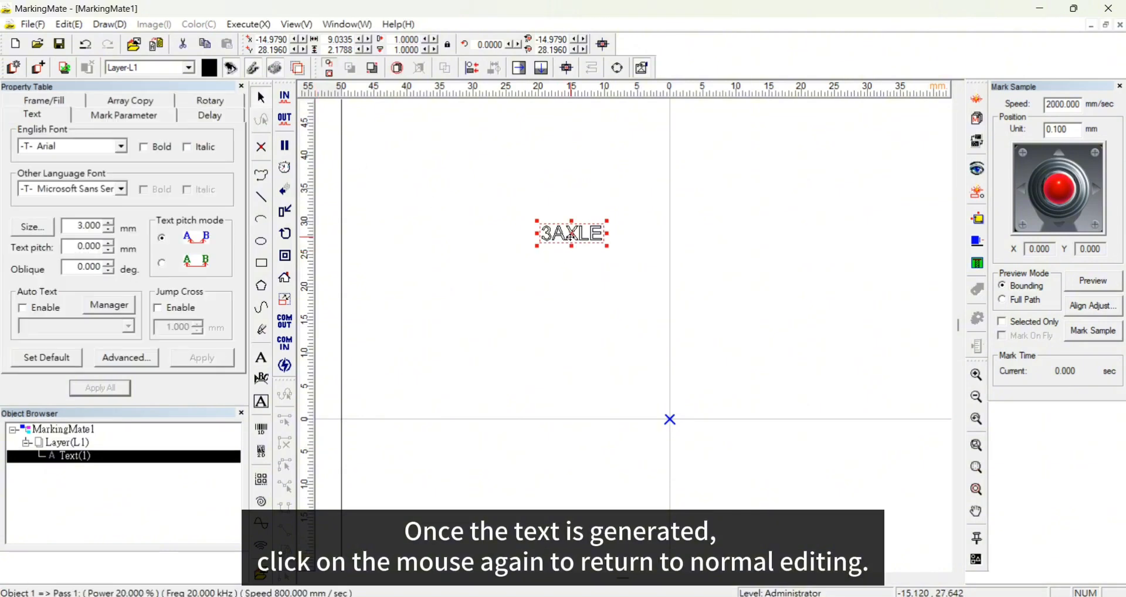
- Enlarge the text proportionally to about 42 × 10 mm
click(571, 241)
drag(583, 239, 861, 317)
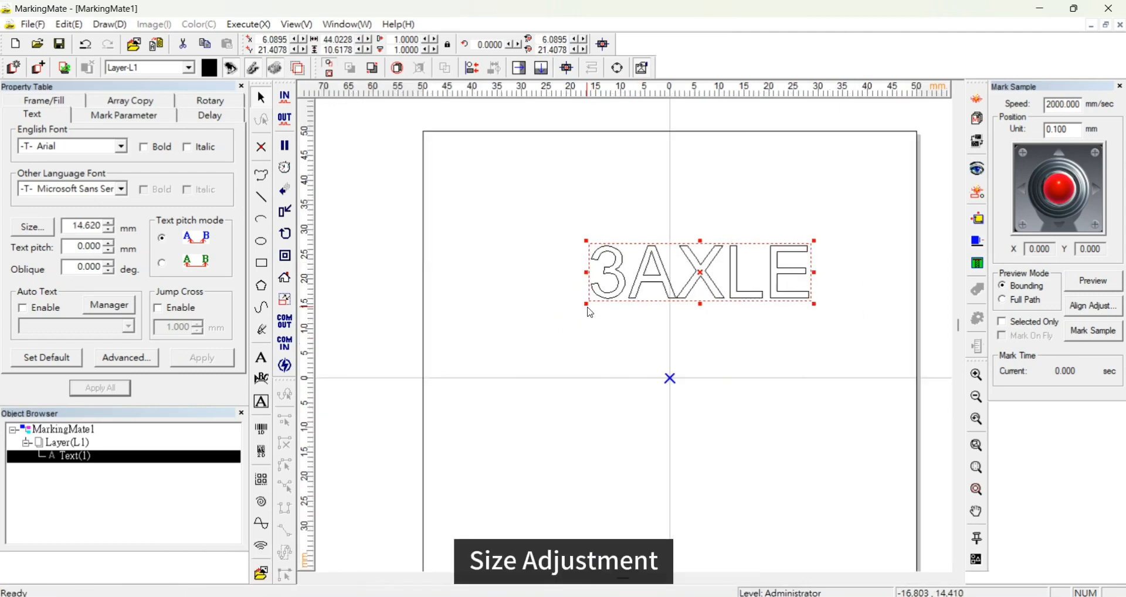
drag(588, 305, 534, 317)
drag(534, 240, 597, 257)
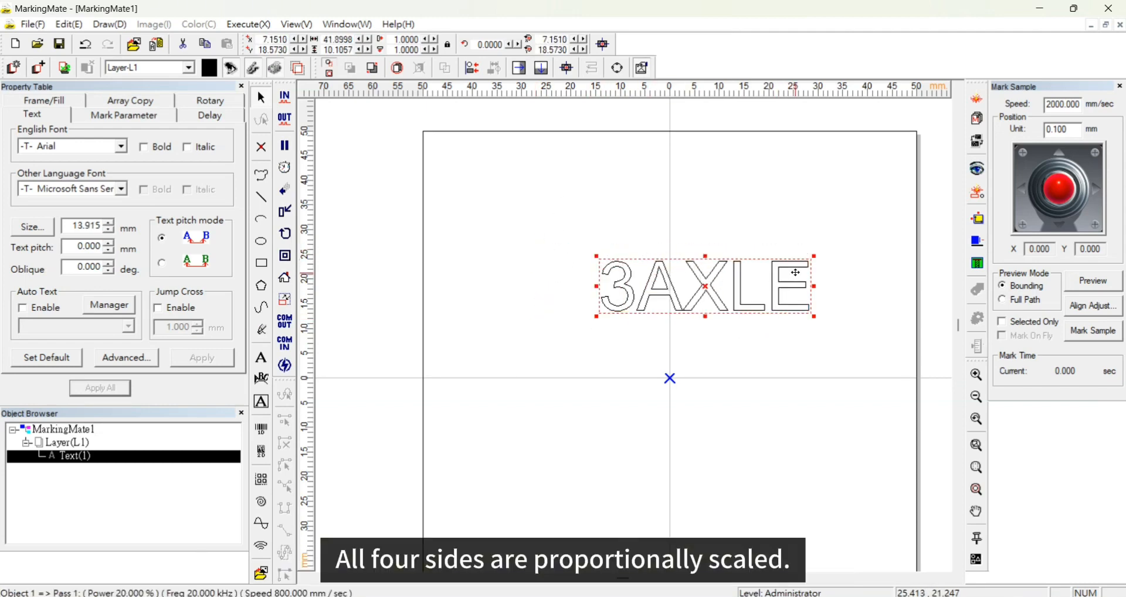
- Move the text upward and undo the move
drag(708, 256, 732, 193)
key(ctrl+z)
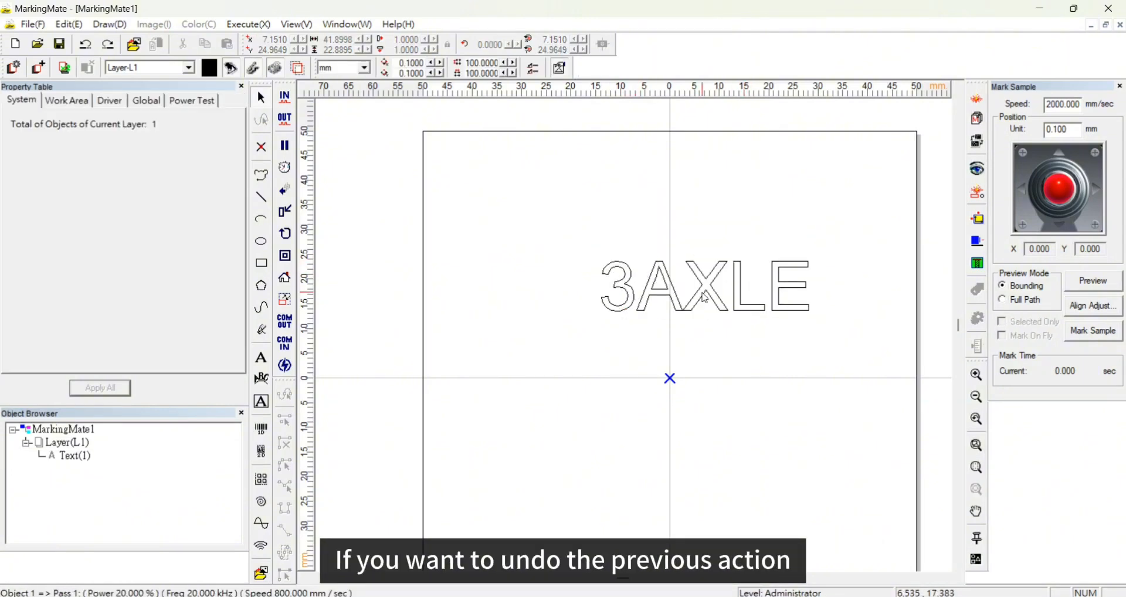
- Set the text's English font to Bodoni MT Black and its other-language font to Microsoft YaHei UI, then apply
click(703, 294)
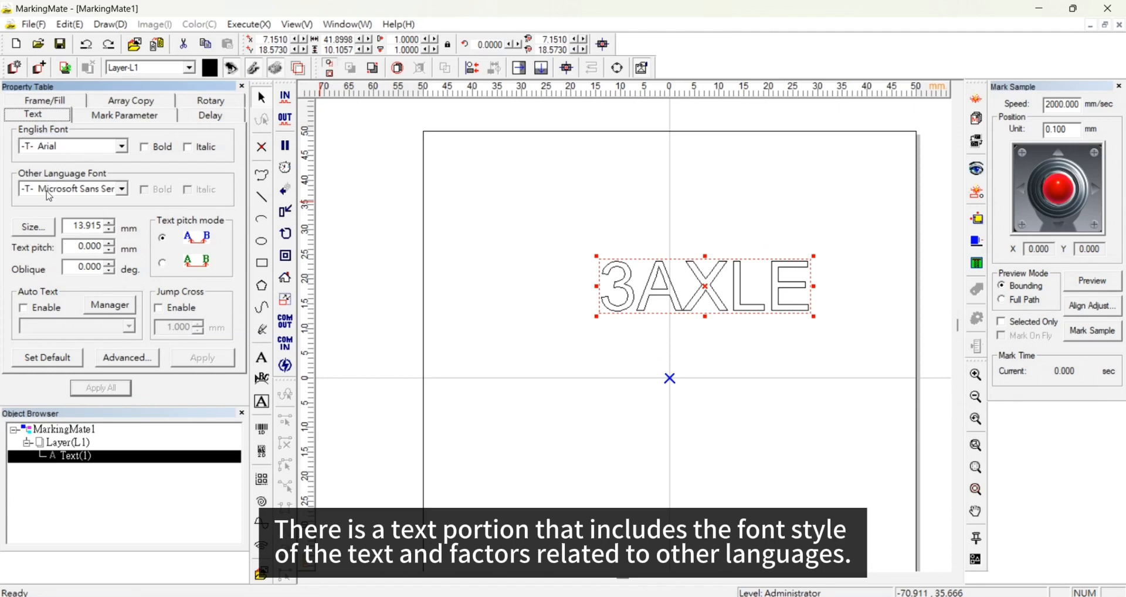
click(68, 150)
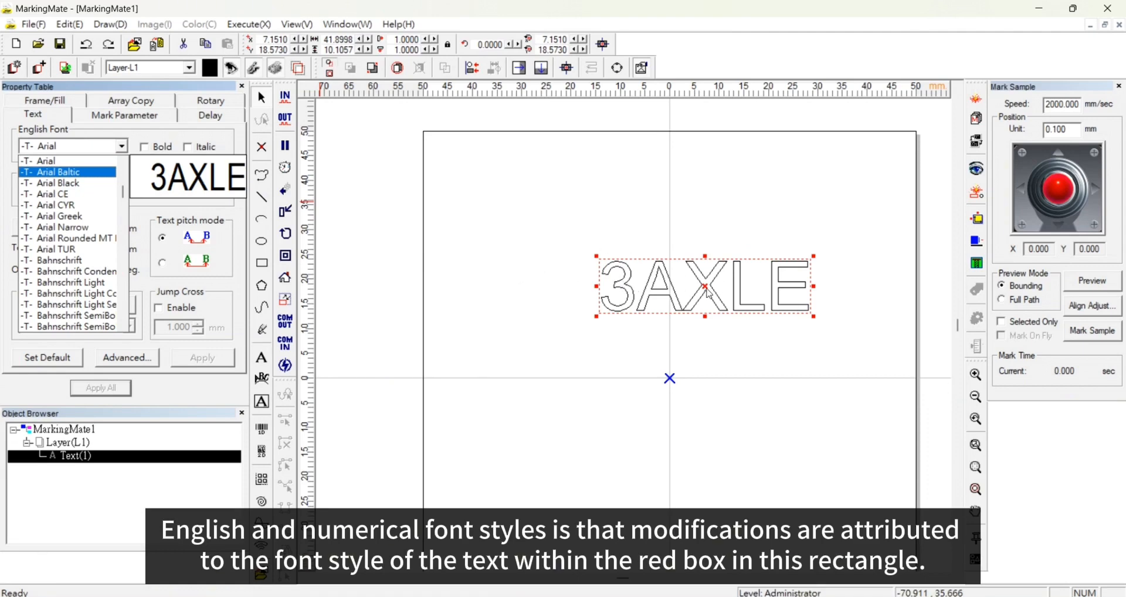
scroll(61, 233, down, 7)
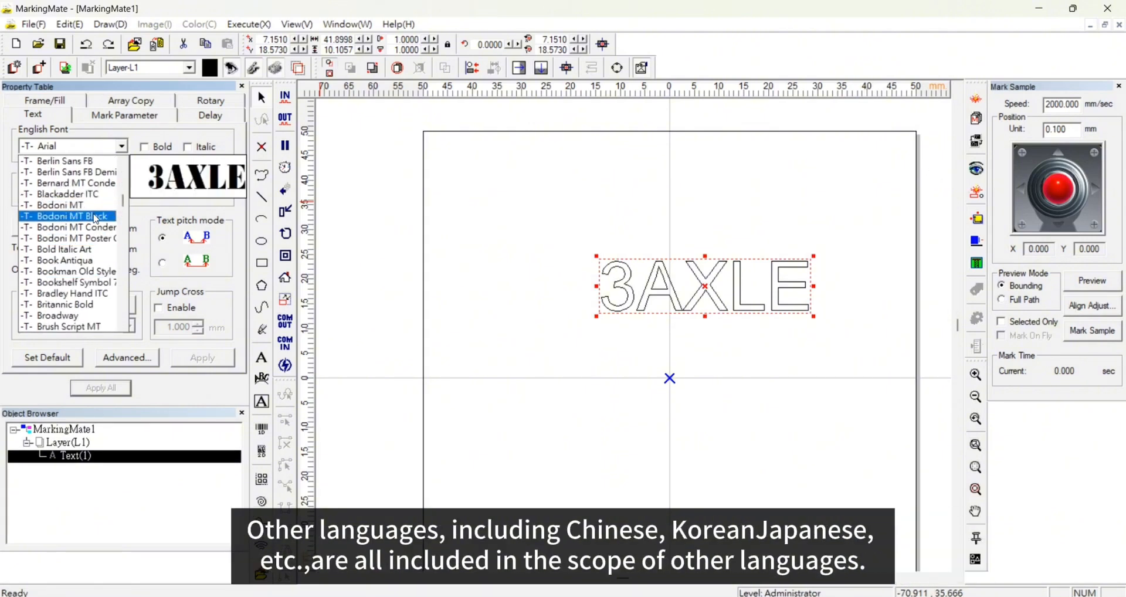
click(96, 217)
click(98, 191)
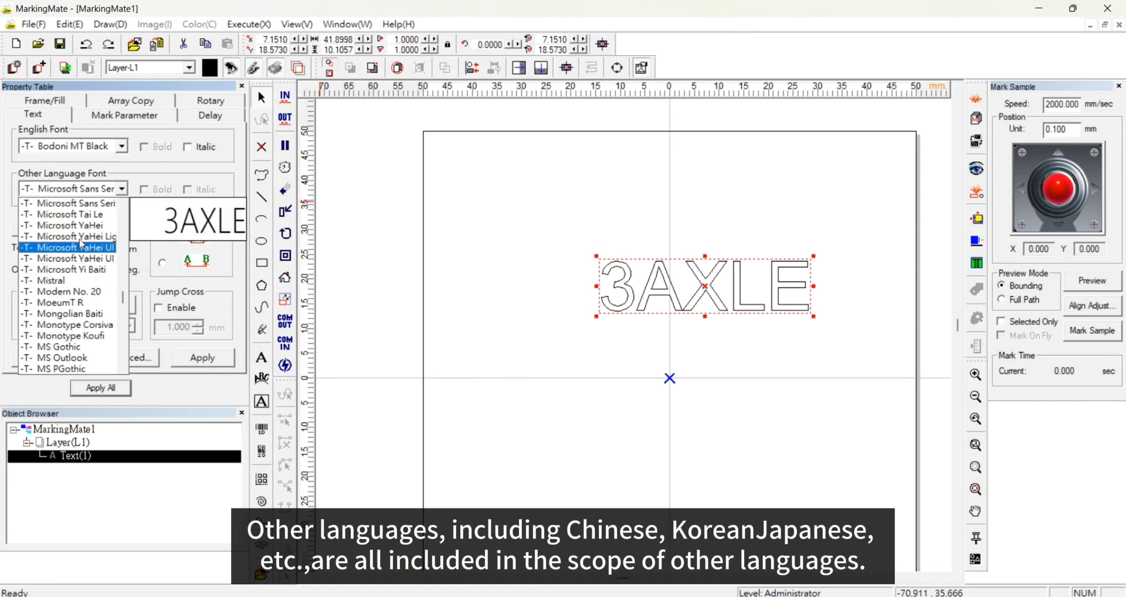
click(82, 250)
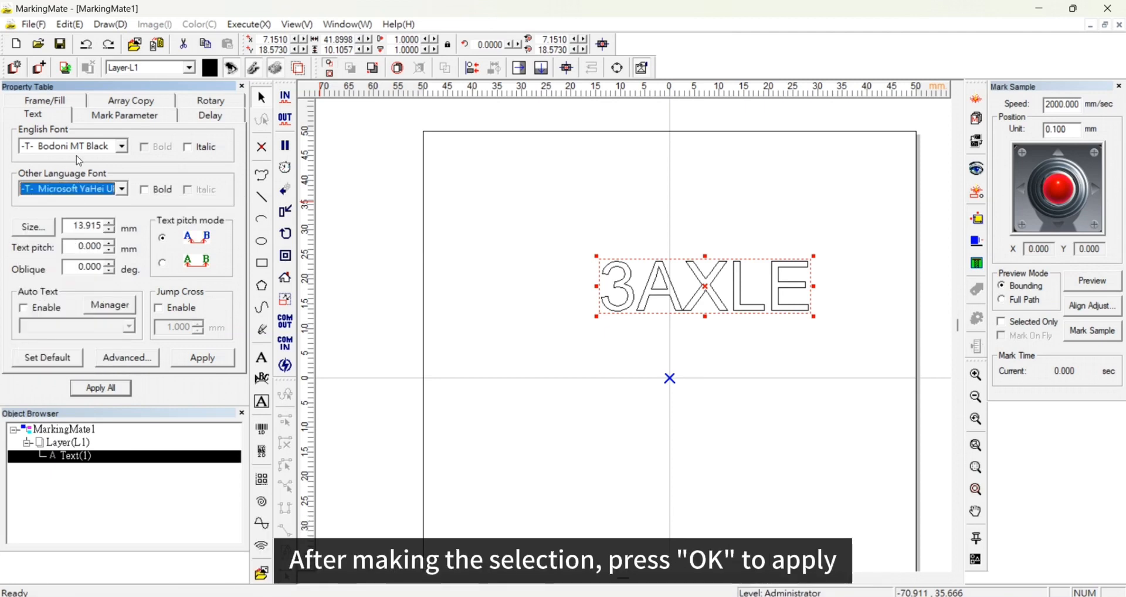
click(202, 358)
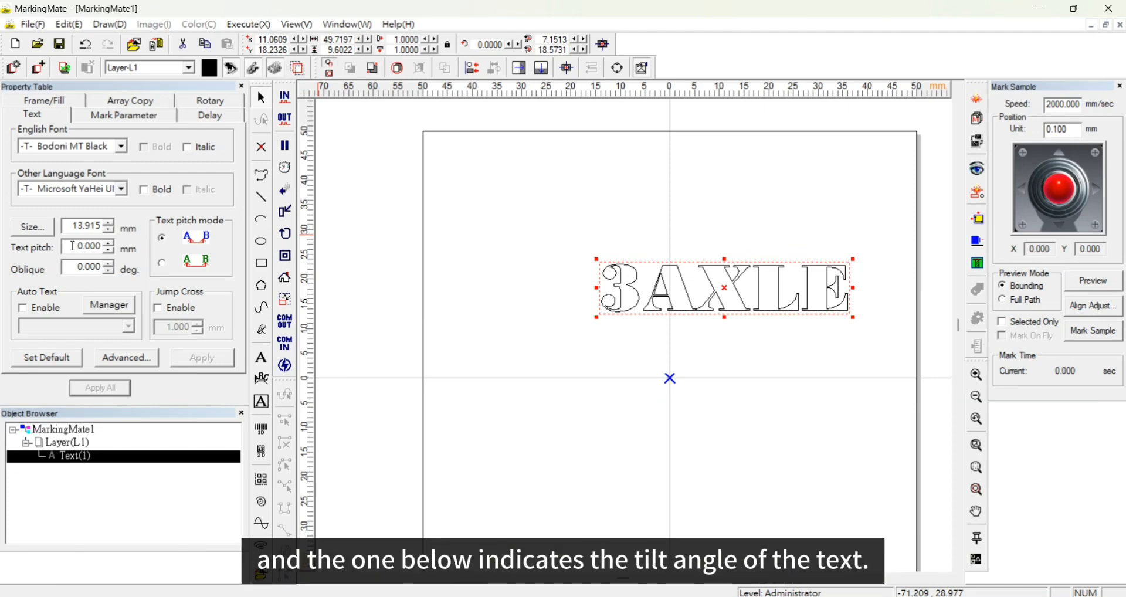
- Set the text's oblique angle to 11 degrees
drag(72, 266, 109, 267)
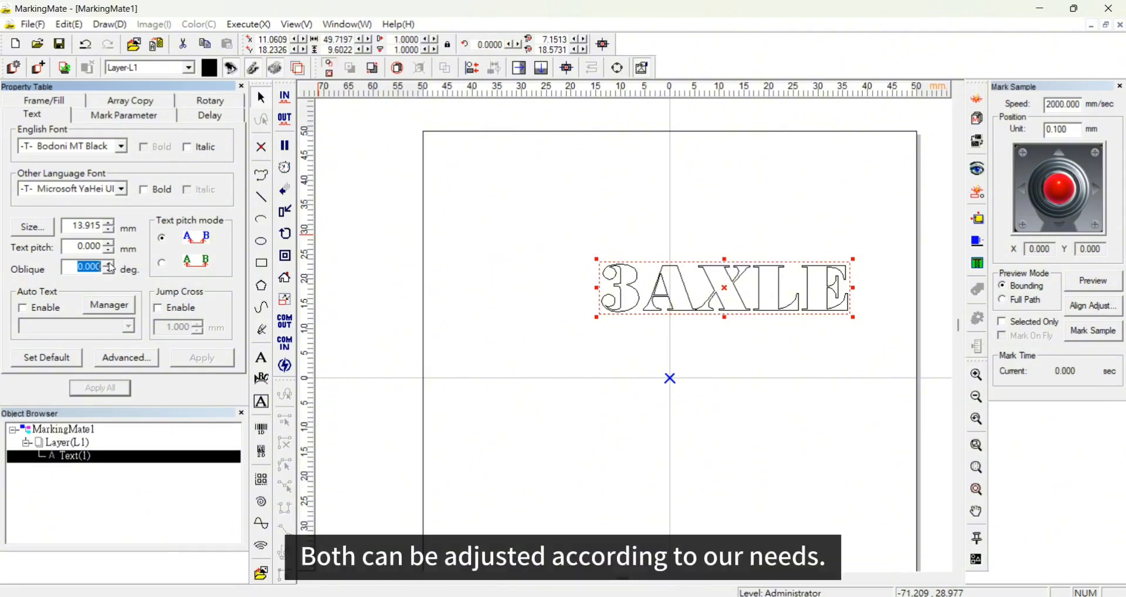
text(11)
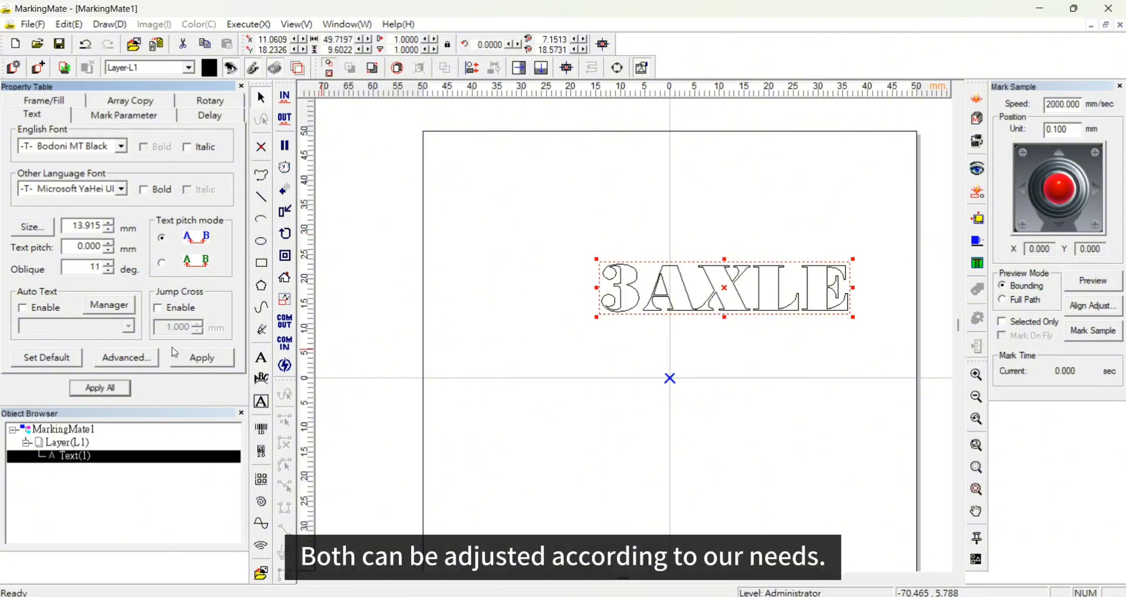
- Open the advanced text settings and add a second text line reading 5253453
click(137, 358)
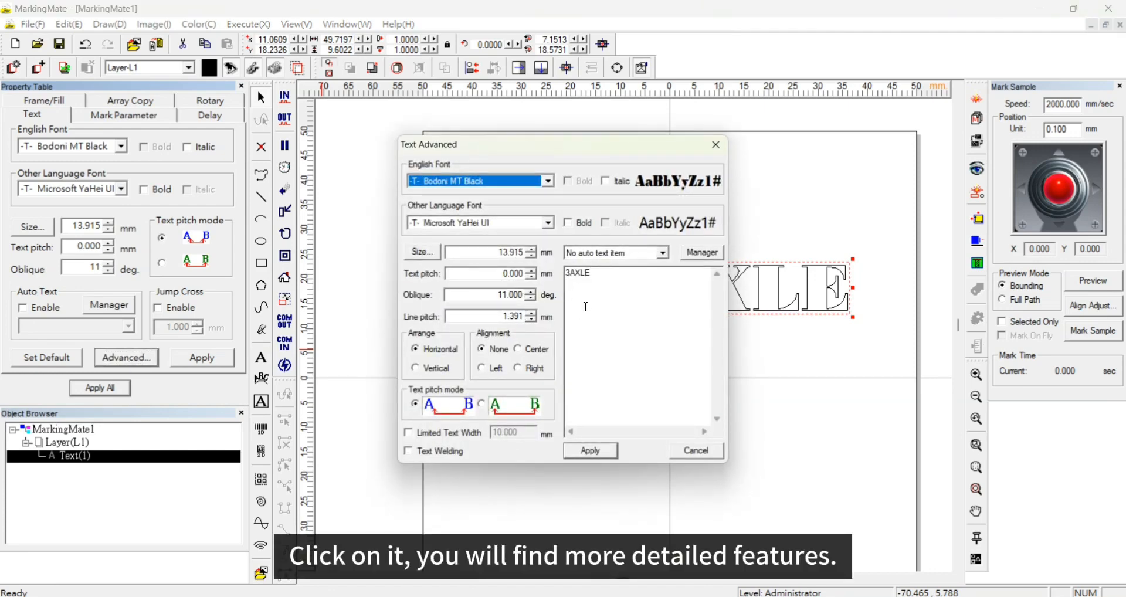
click(611, 291)
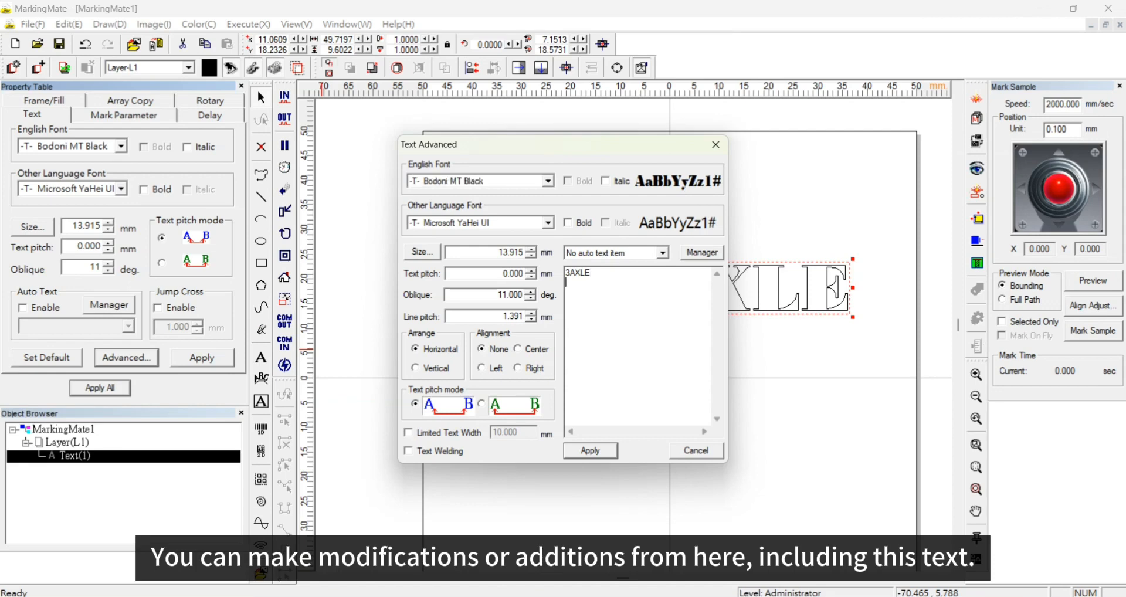
text(5253453)
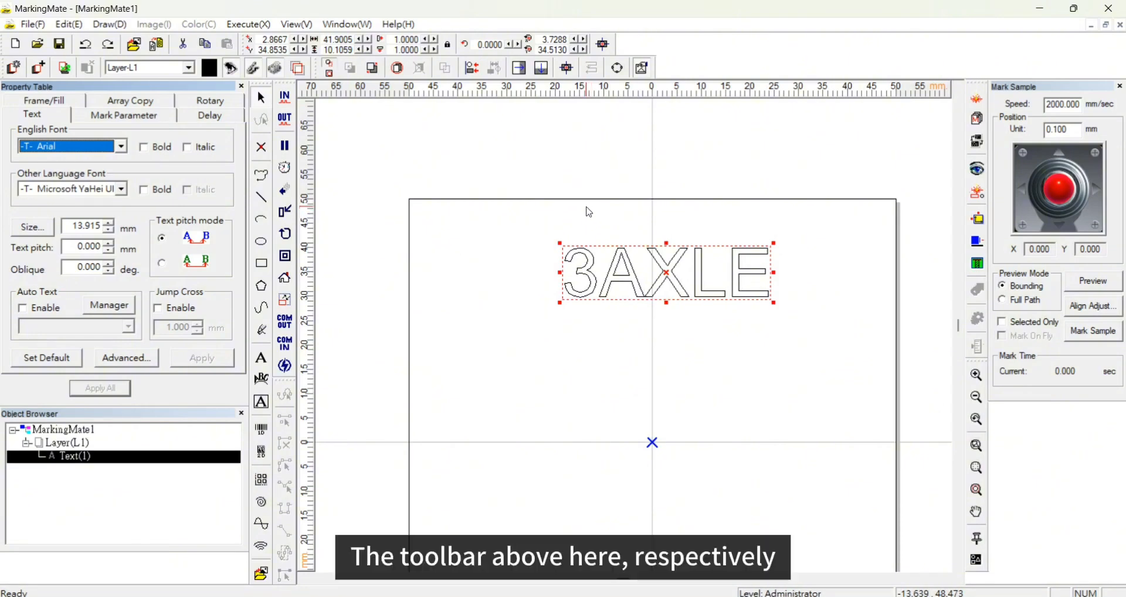
- Move the selected text to the centre of the work area
drag(263, 42, 368, 38)
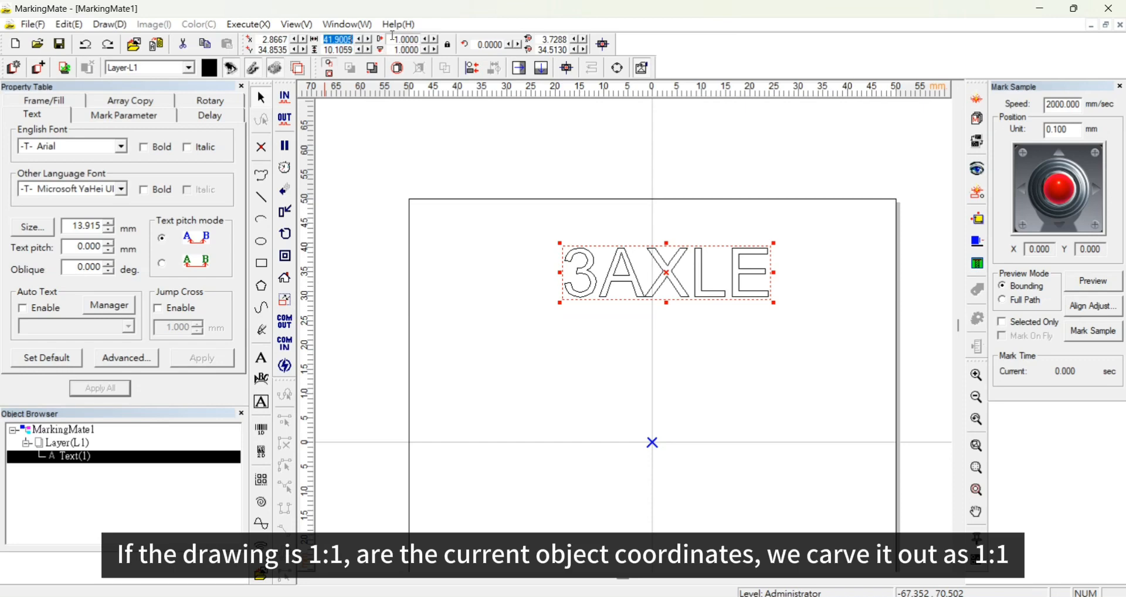
drag(393, 36, 423, 38)
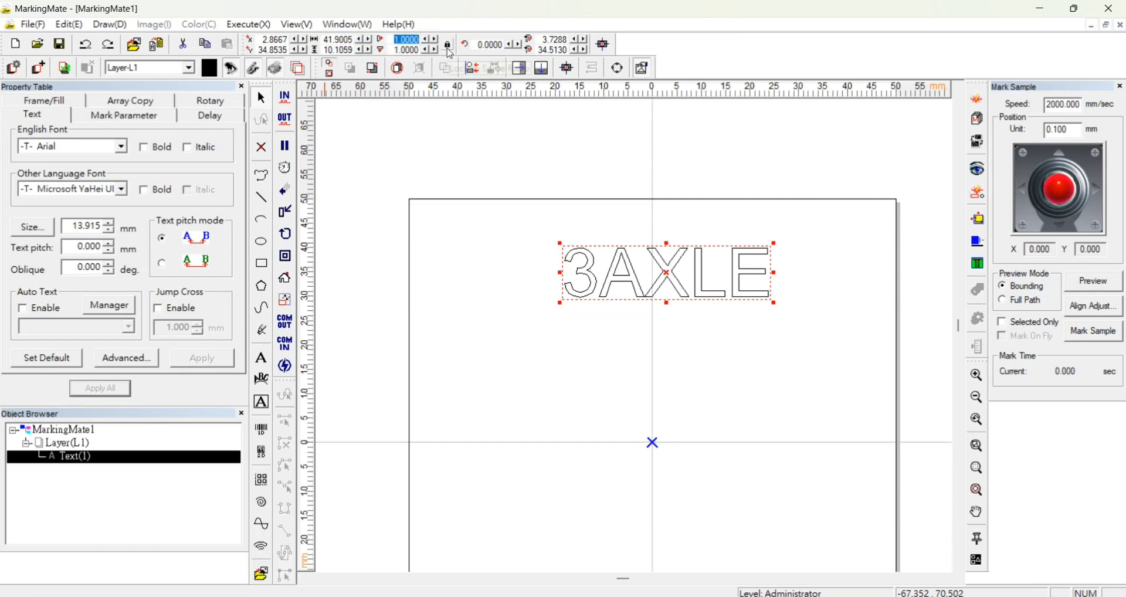
click(450, 50)
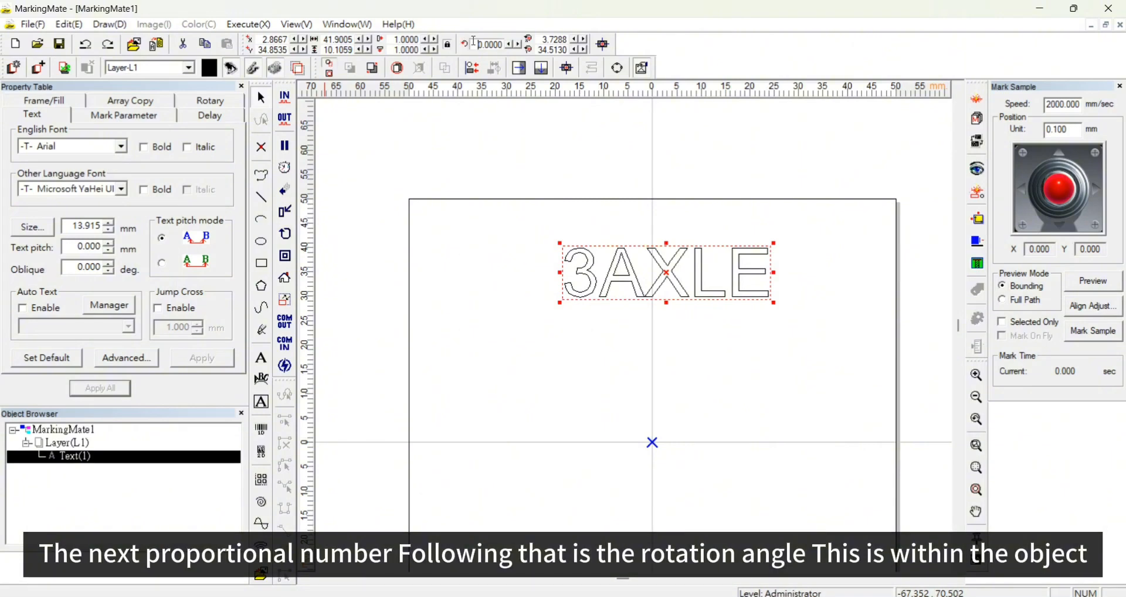
drag(490, 39, 505, 44)
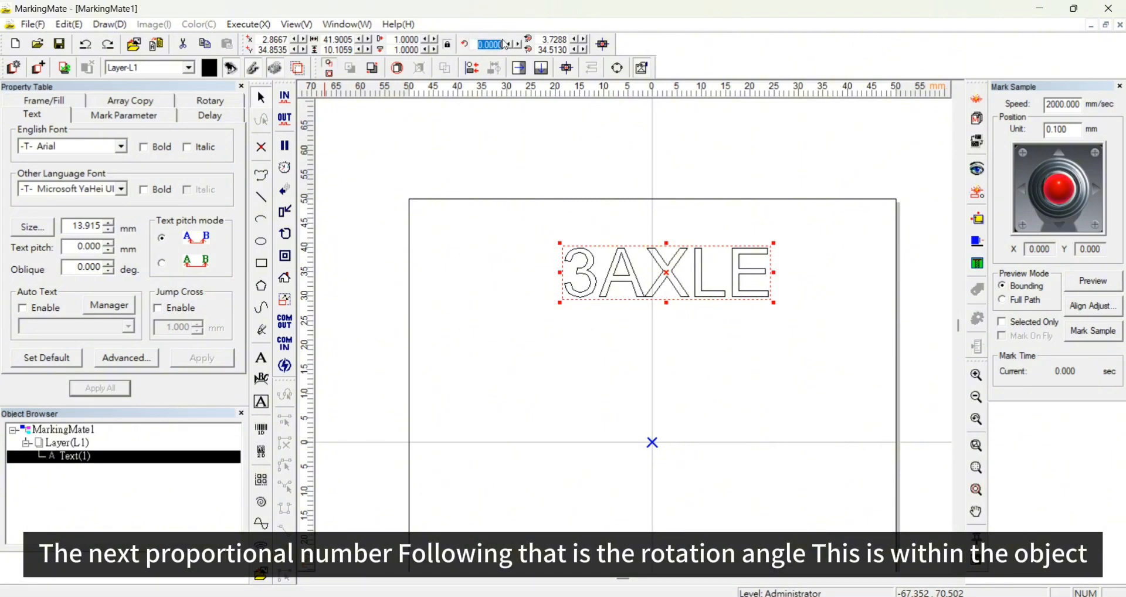
click(604, 46)
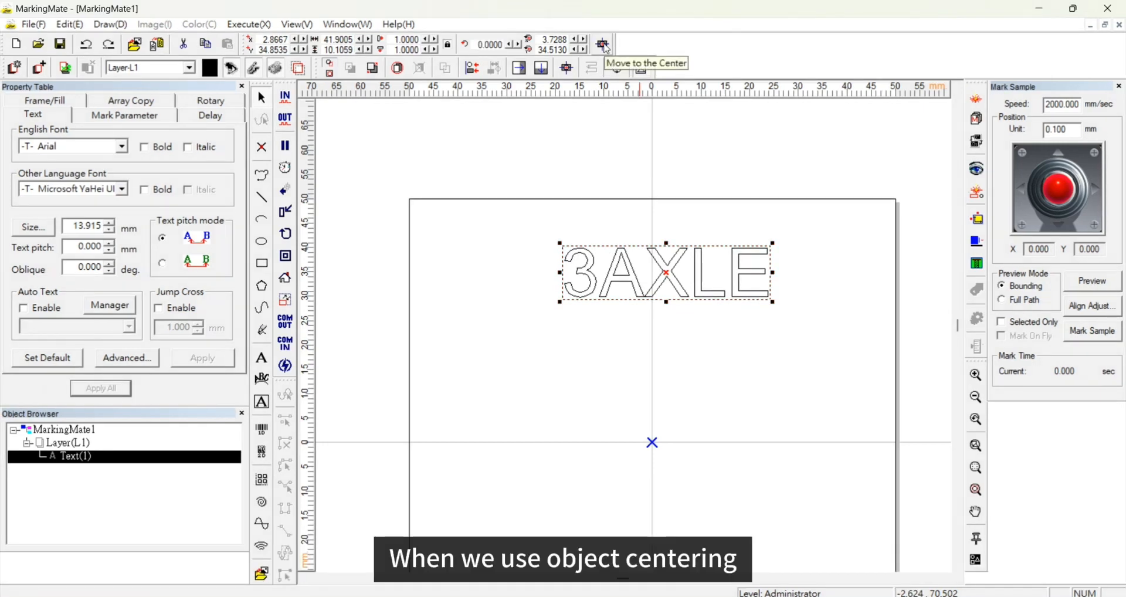
click(605, 46)
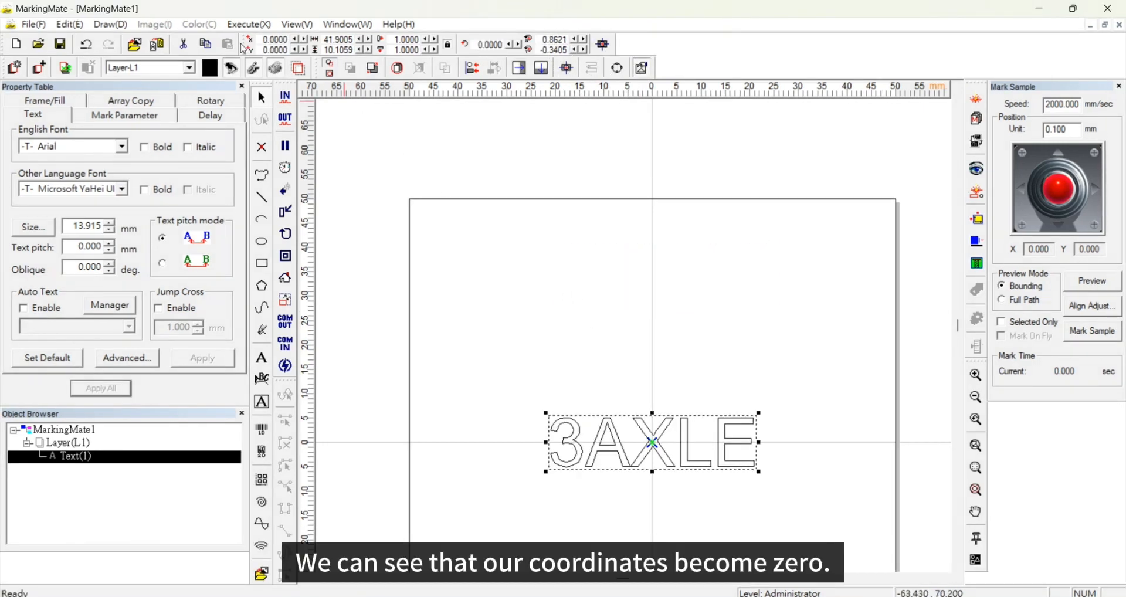
- Set the text's width to 50 mm with the aspect ratio locked
drag(287, 40, 354, 39)
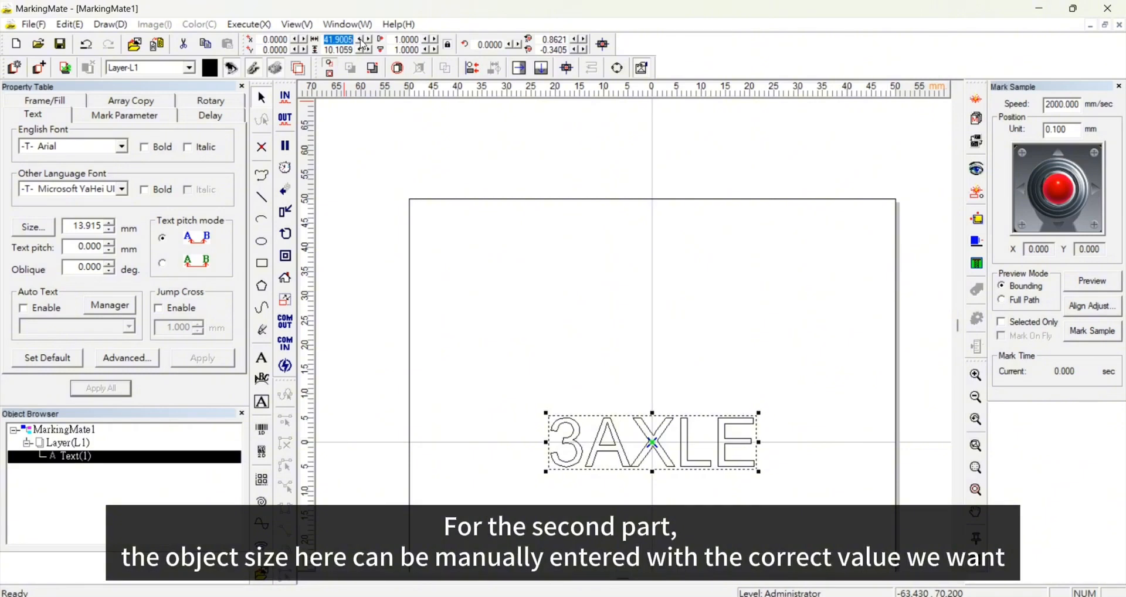
text(50)
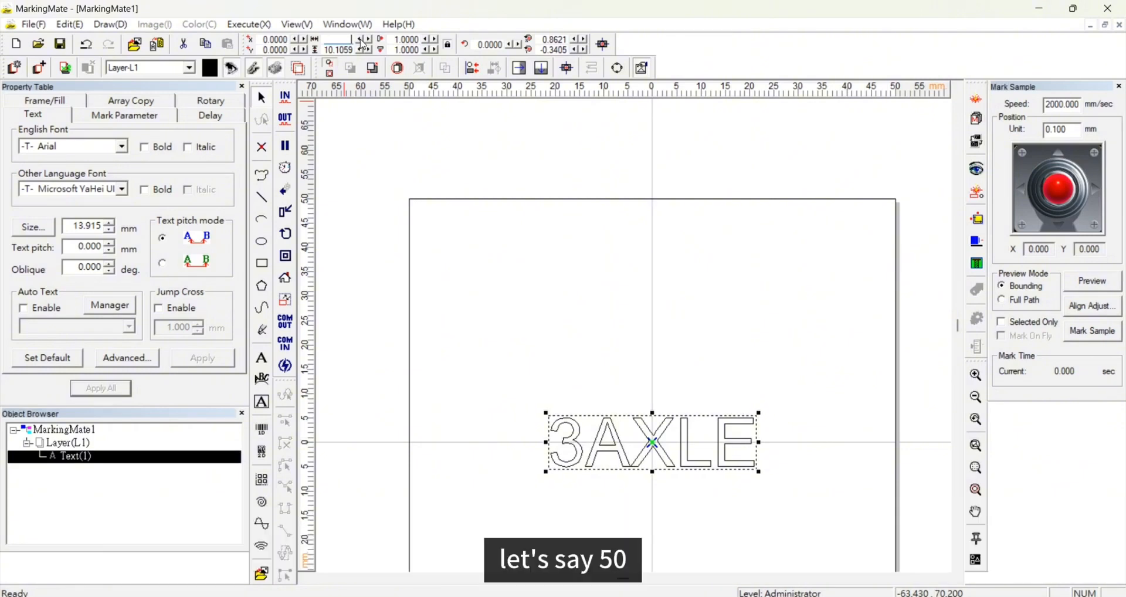
key(Return)
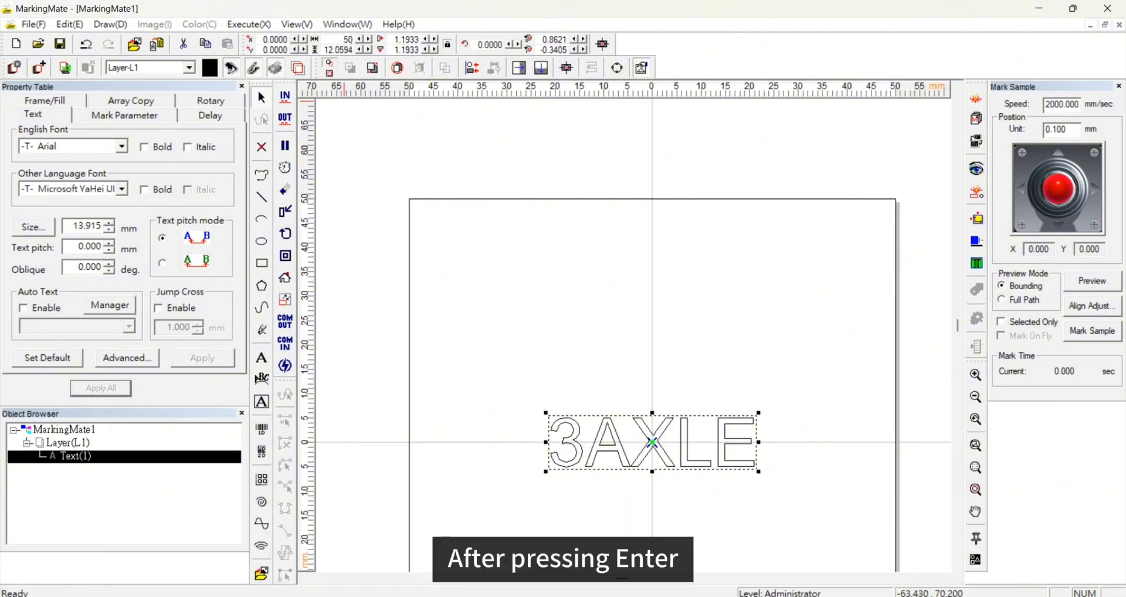
key(Return)
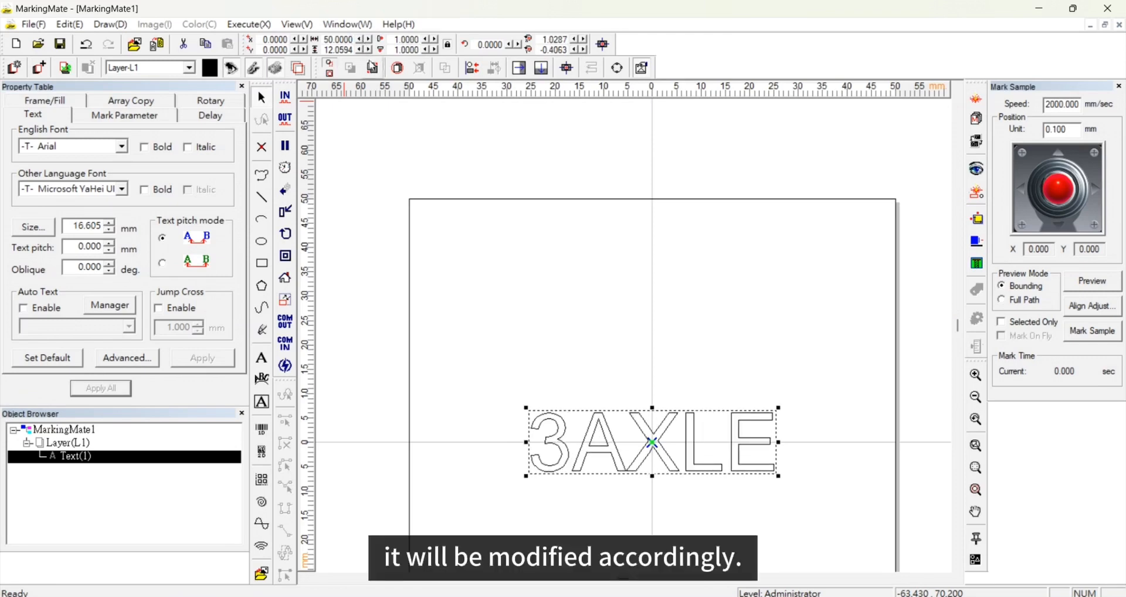
- Unlock the aspect ratio and try to set the text's height to 7 mm
click(449, 49)
drag(325, 50, 369, 50)
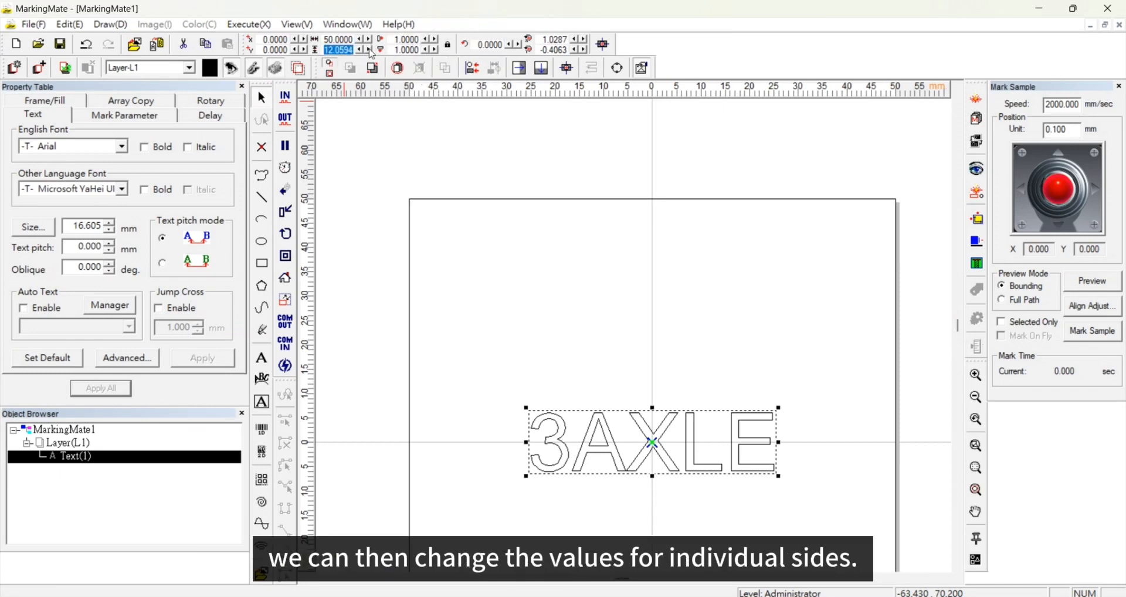
text(70)
key(Return)
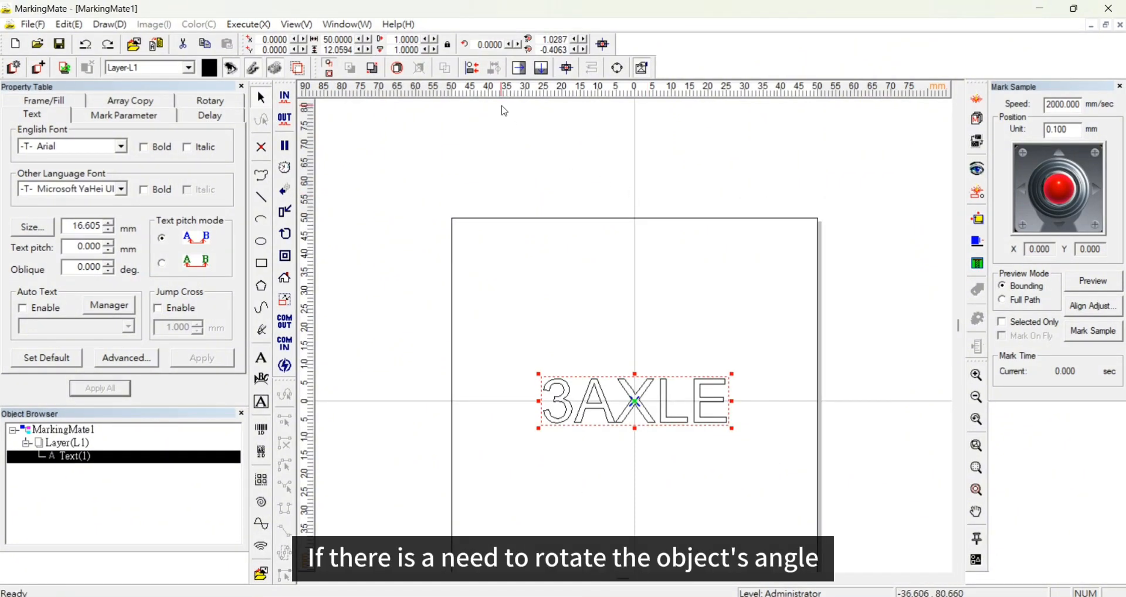
- Rotate the text 45 degrees
double_click(482, 44)
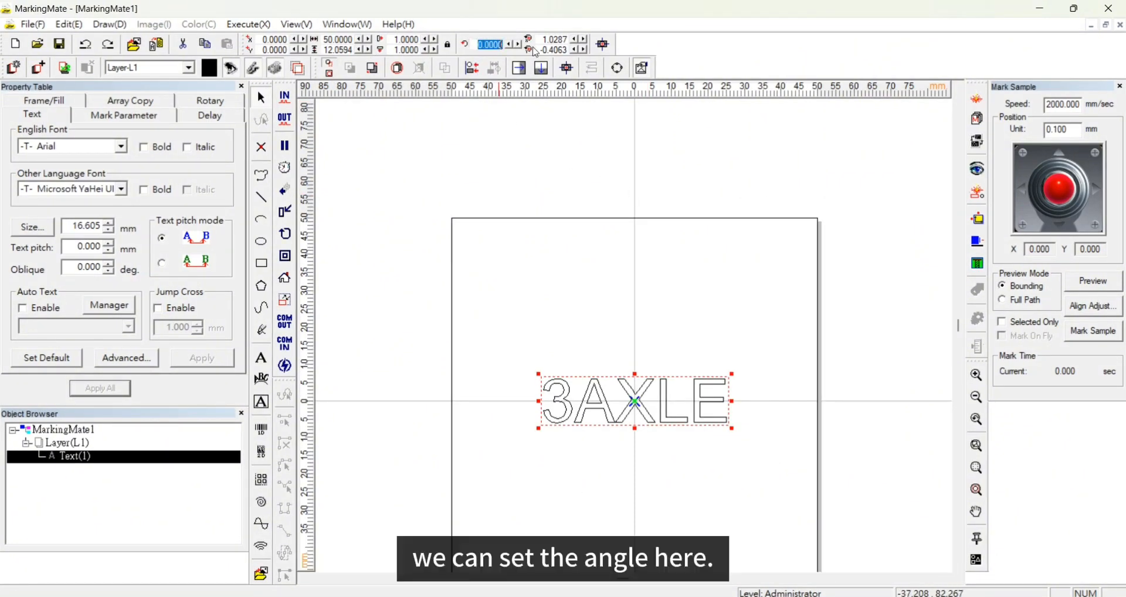
text(45)
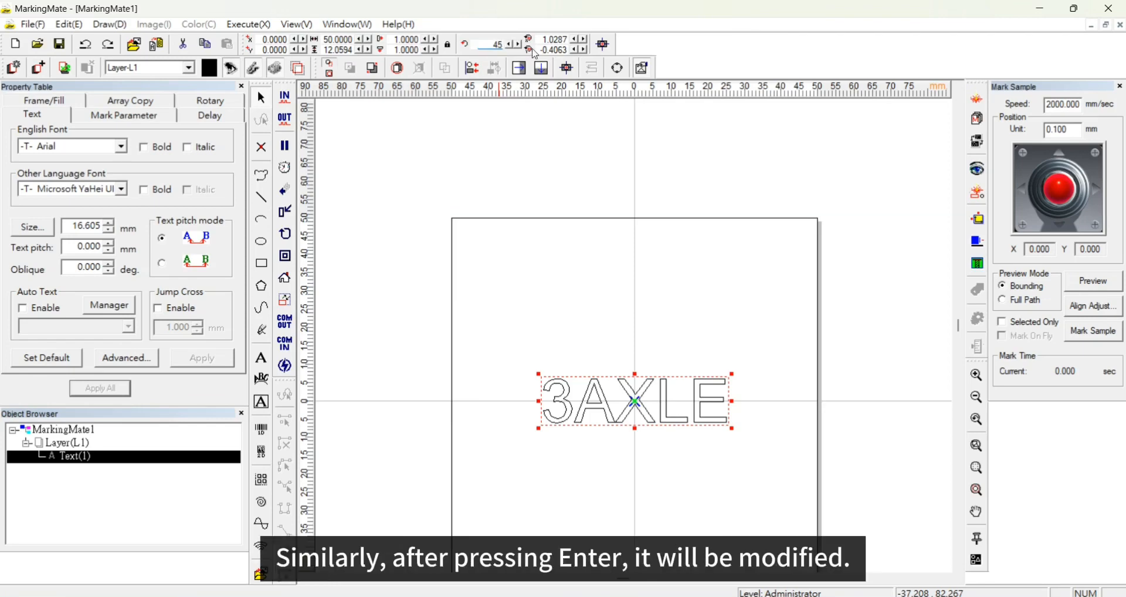
key(Return)
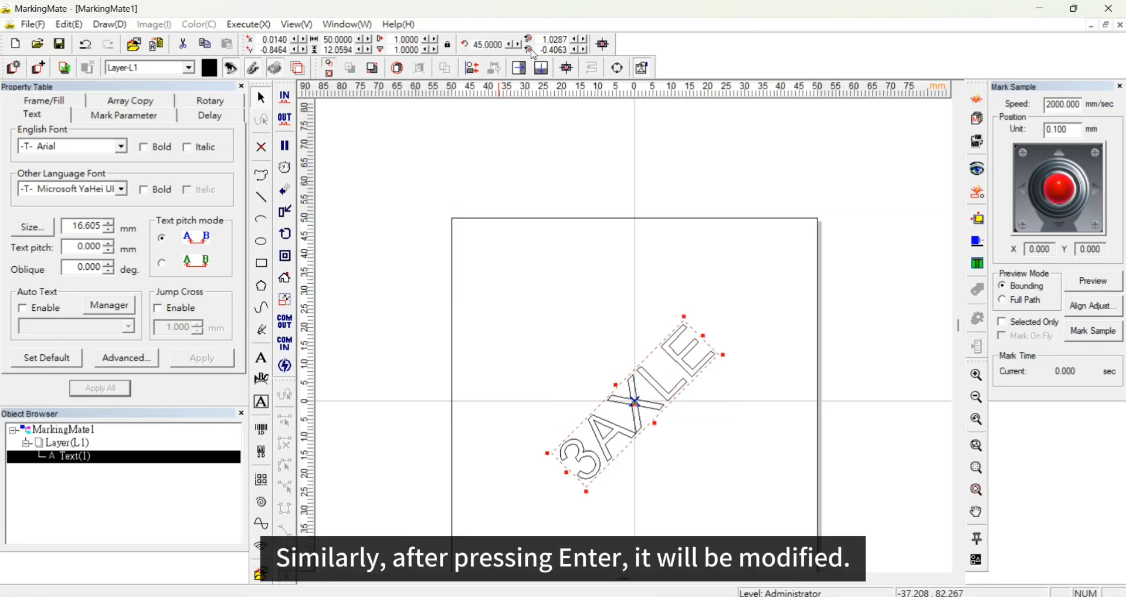